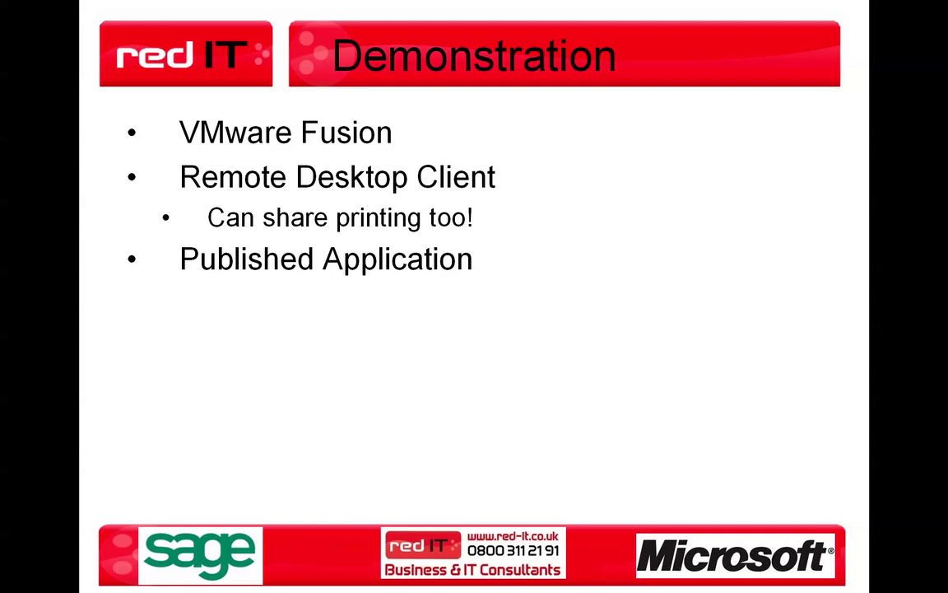
- Exit VMware Fusion full-screen view so the Demonstration slide sits in a window
key("ctrl+super+f")
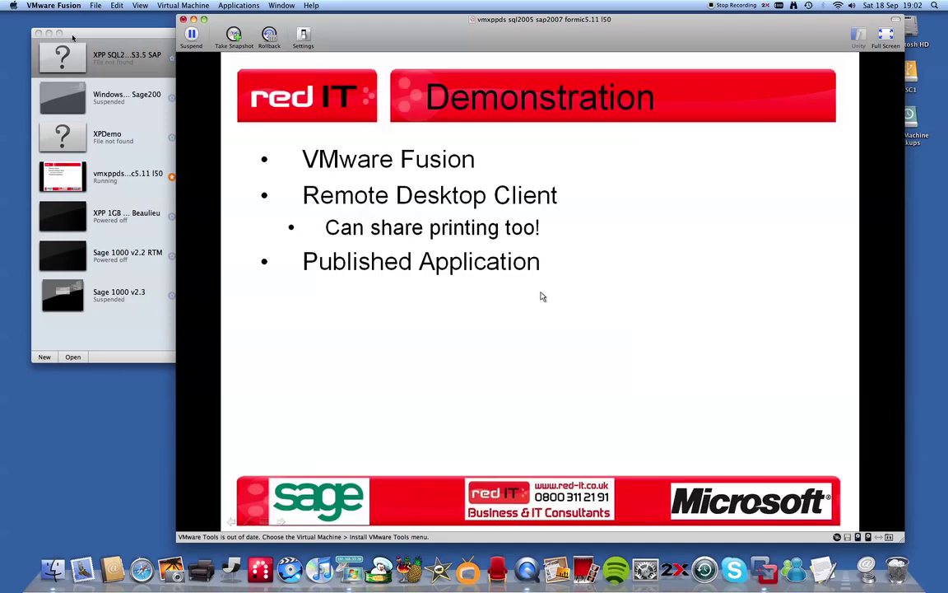
- Bring the vmxppds virtual machine forward from the Library and end its PowerPoint slideshow
left_click(95, 38)
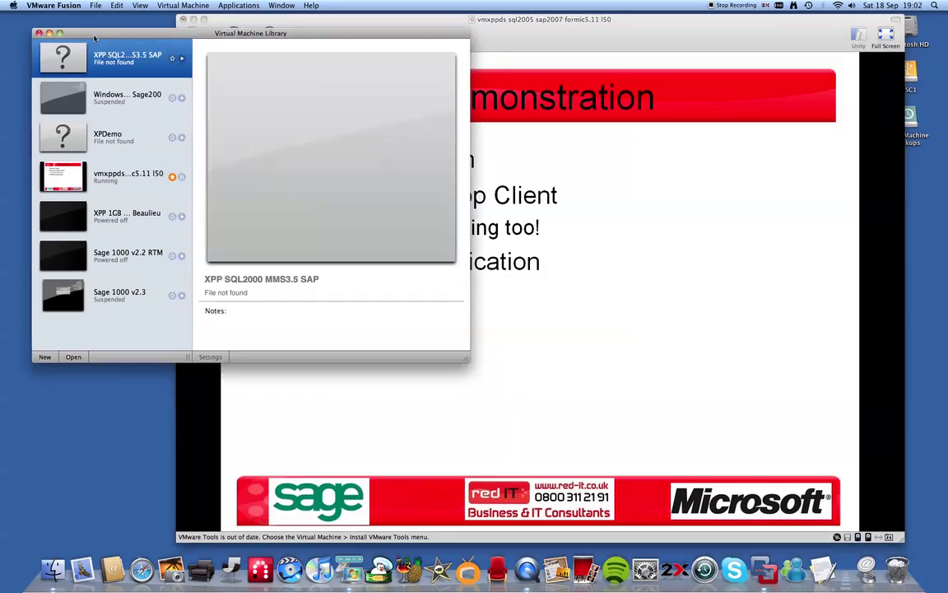
left_click_drag(95, 38, 90, 42)
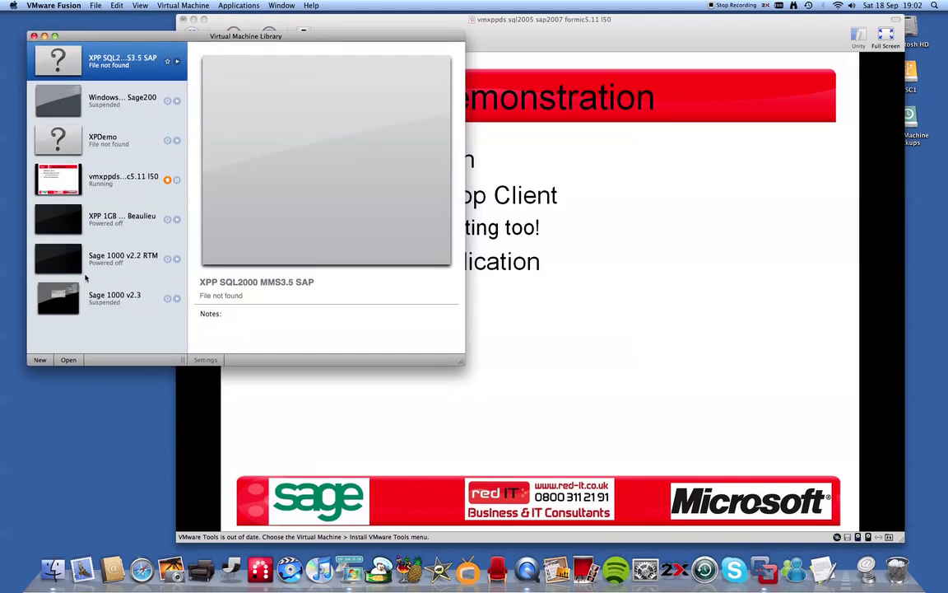
left_click(71, 172)
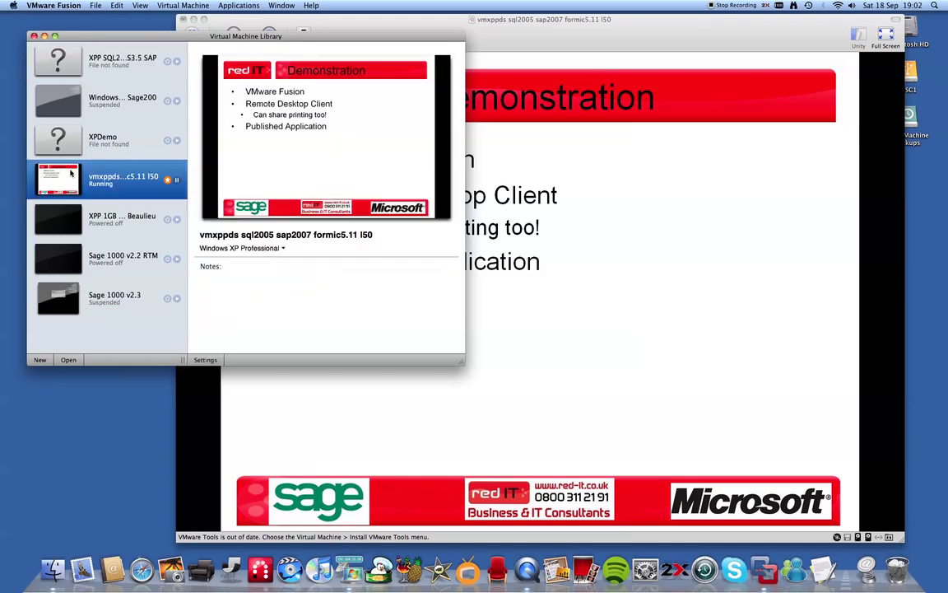
left_click(512, 43)
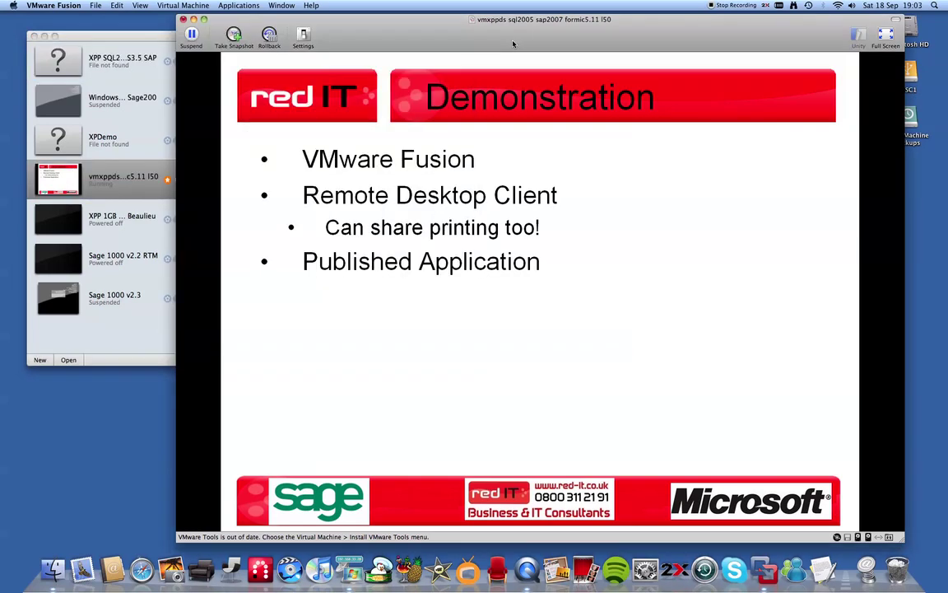
key("Escape")
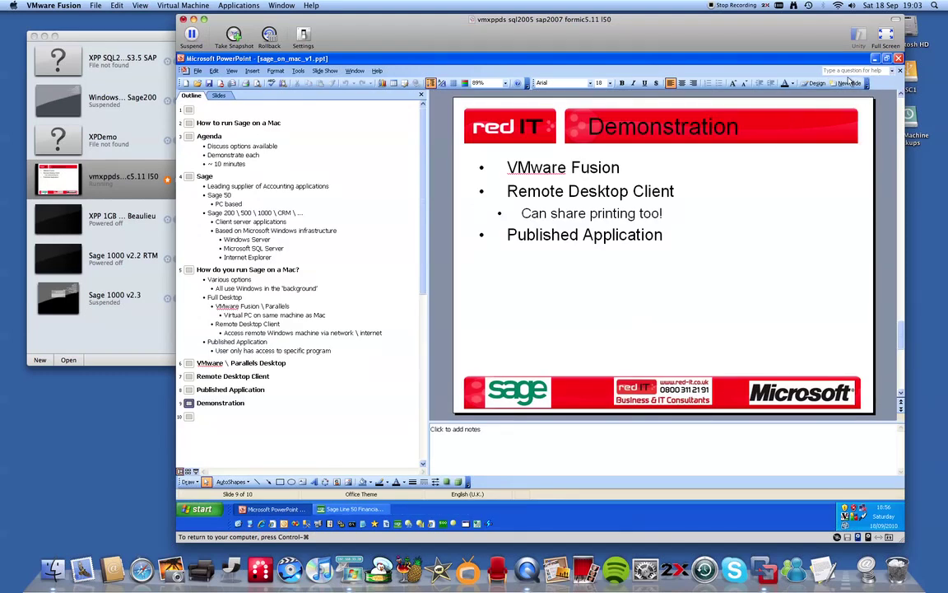
- Show Sage Line 50's Invoice List on the XP desktop, then minimize Sage
left_click(877, 59)
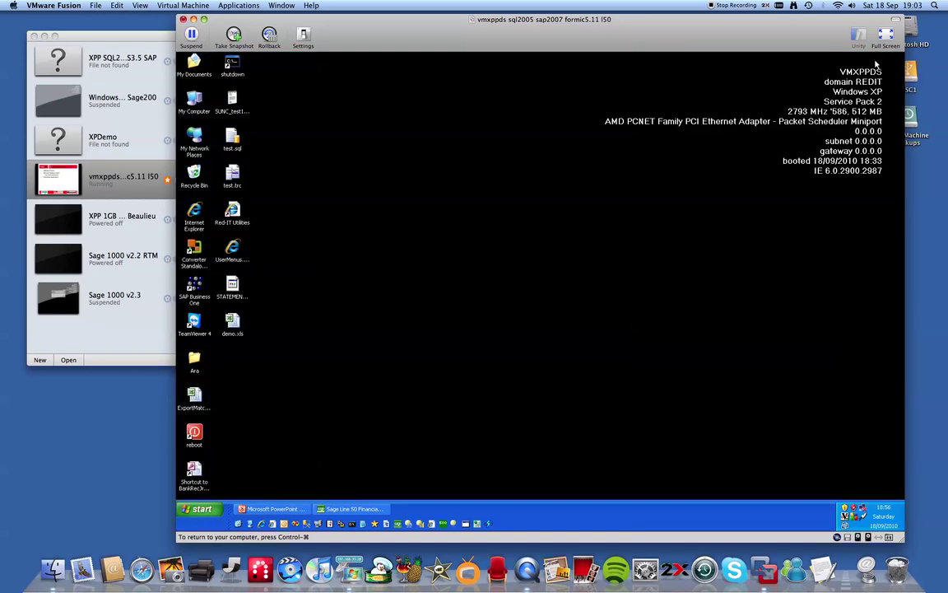
left_click(354, 509)
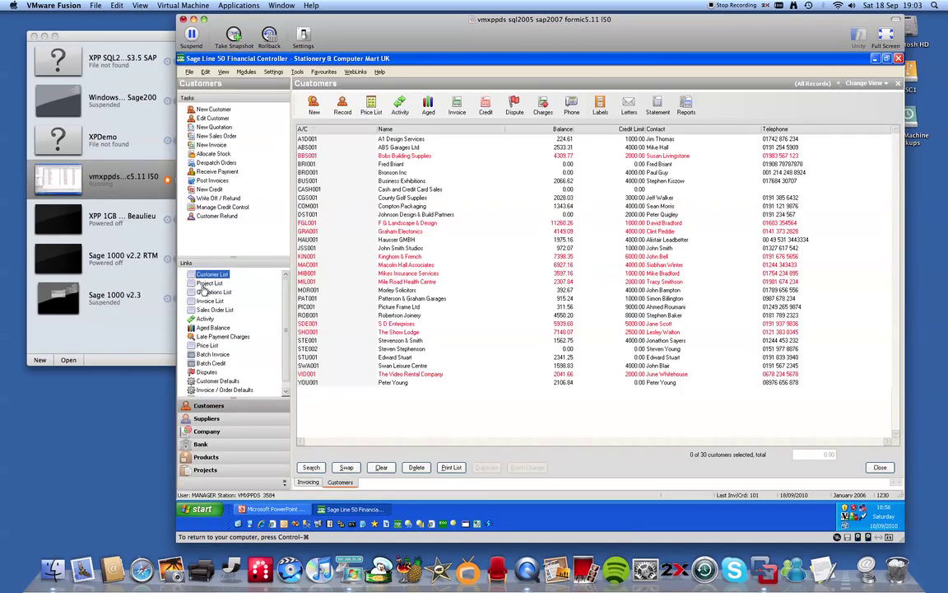
left_click(209, 301)
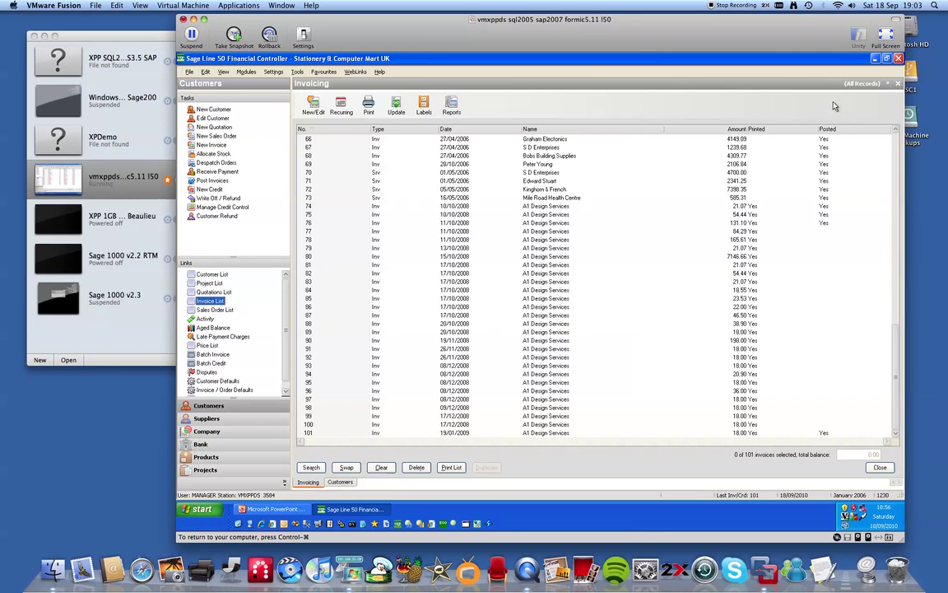
left_click(875, 59)
- Reposition the virtual machine window and switch Spaces to Remote Desktop Connection
left_click_drag(618, 55, 558, 58)
left_click(557, 60)
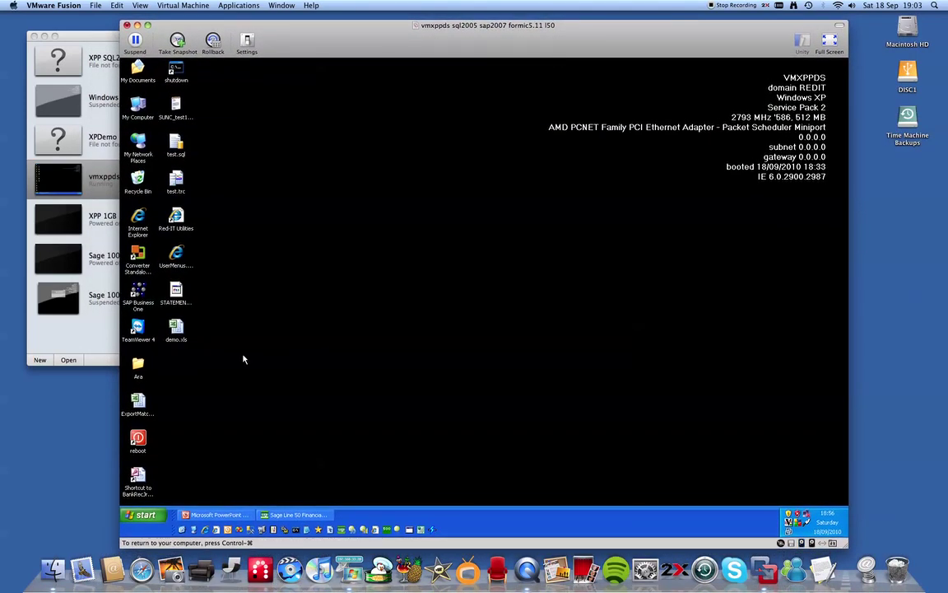
left_click(140, 515)
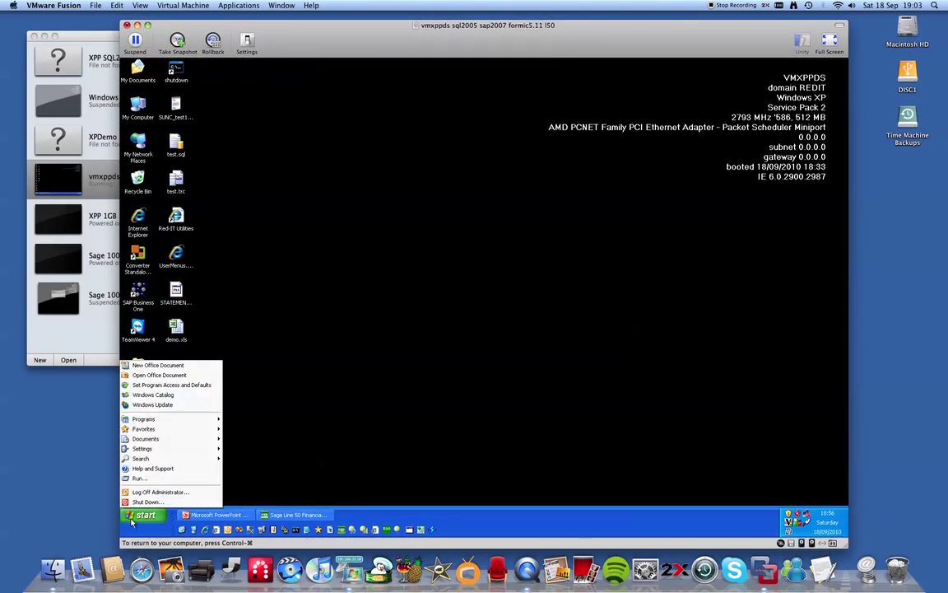
left_click(351, 328)
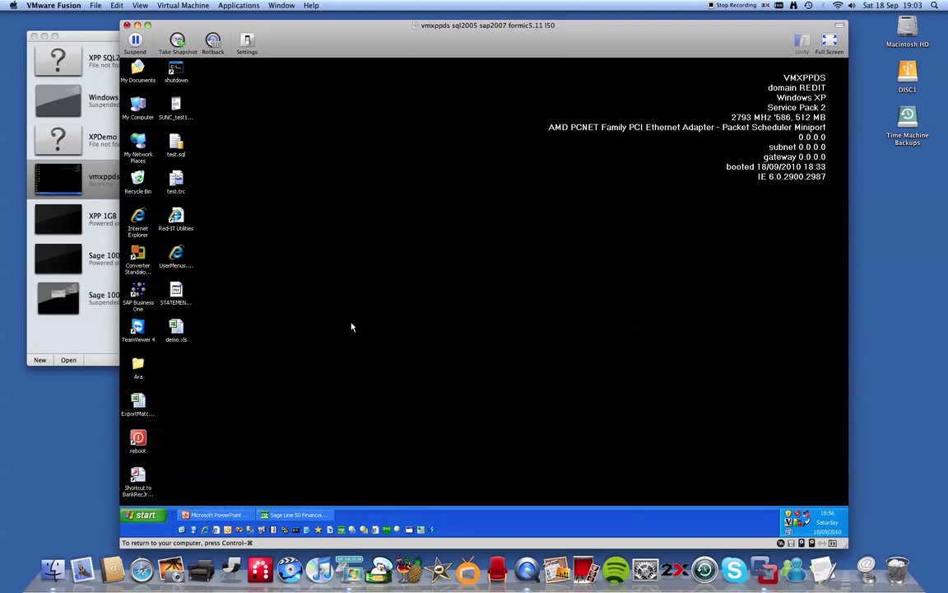
key("ctrl+Down")
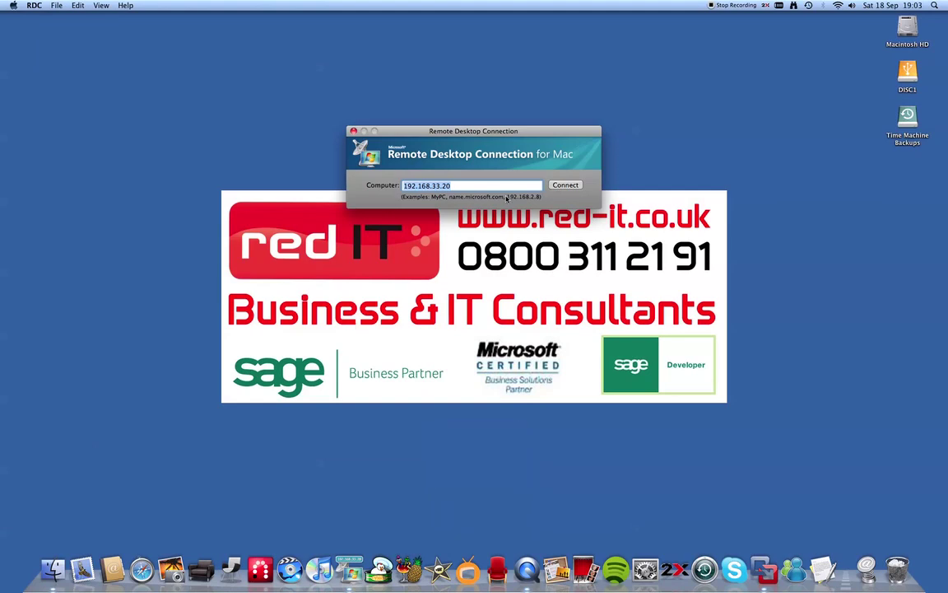
- Connect to 192.168.33.20, accepting the identity warning and dismissing the failed logon message
left_click(565, 186)
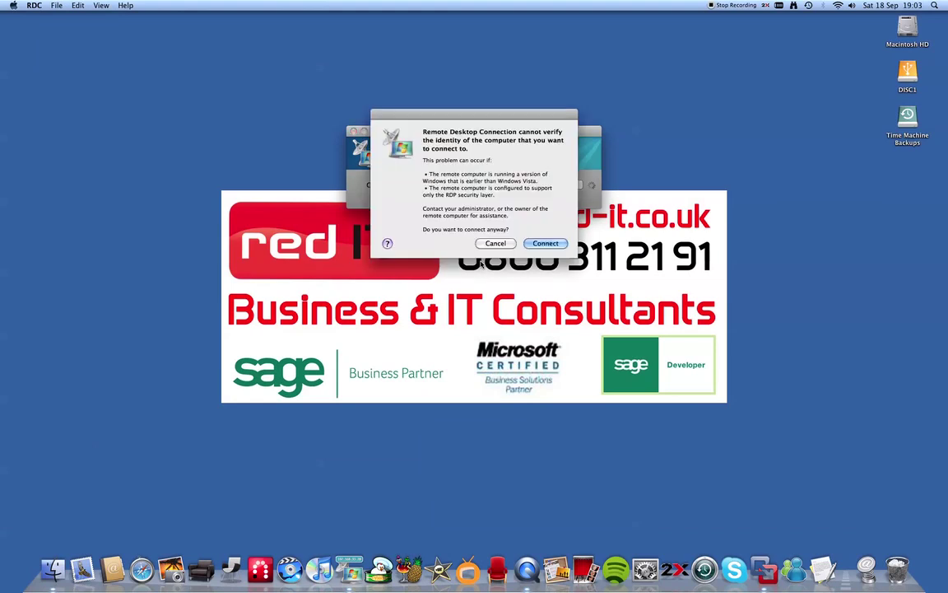
left_click(547, 243)
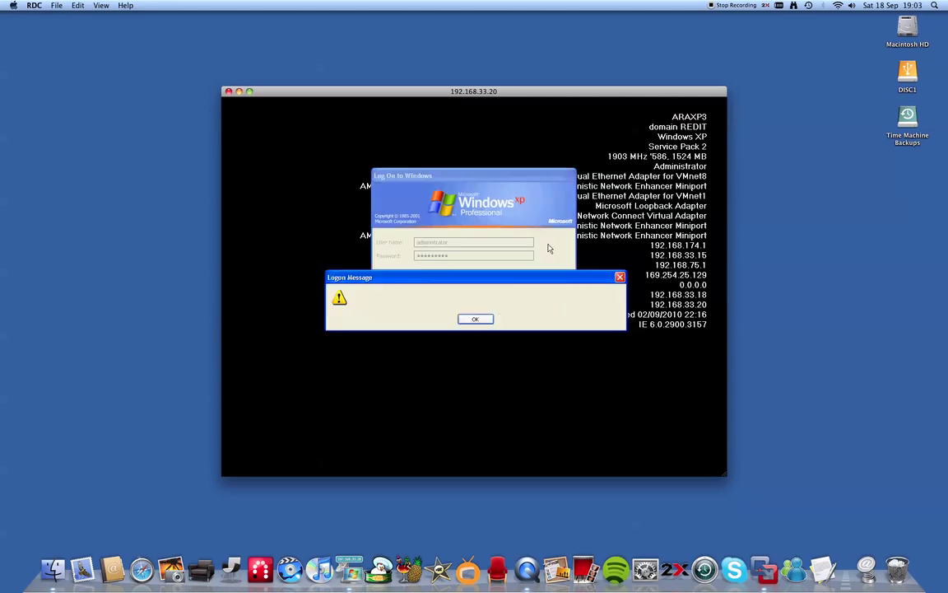
left_click(471, 322)
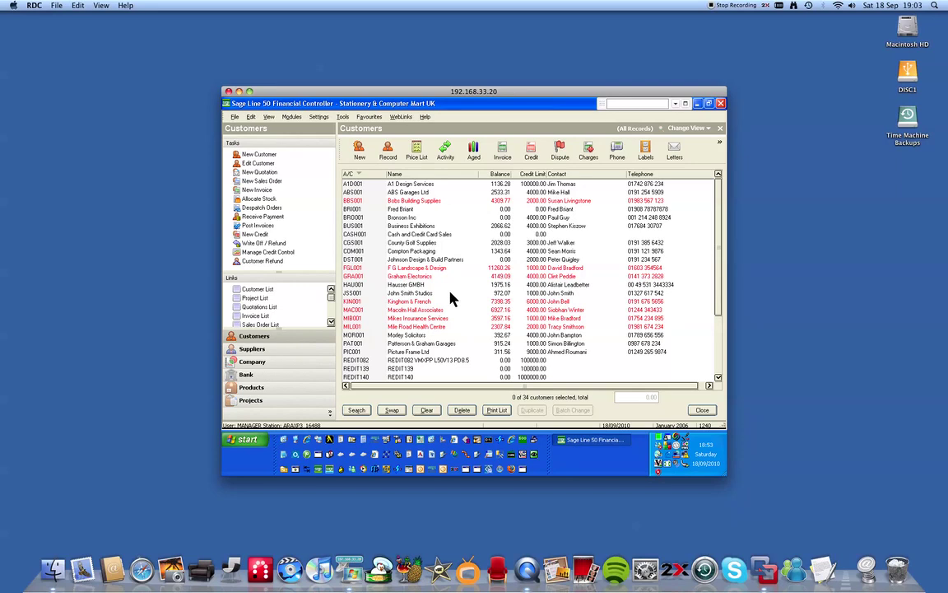
- Dismiss the news alert, minimize Sage Line 50 remotely, and switch Spaces away from it
left_click_drag(388, 92, 329, 98)
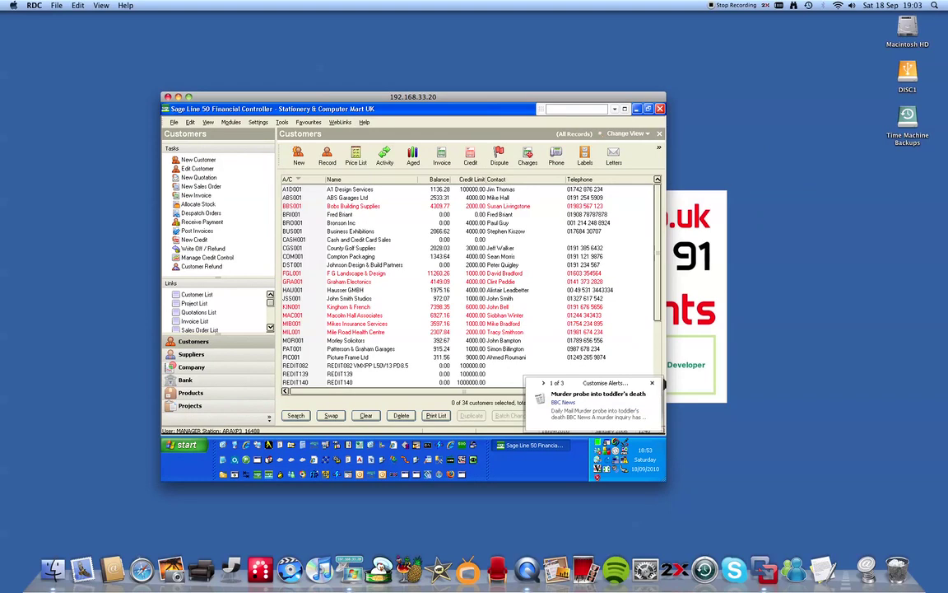
left_click(652, 383)
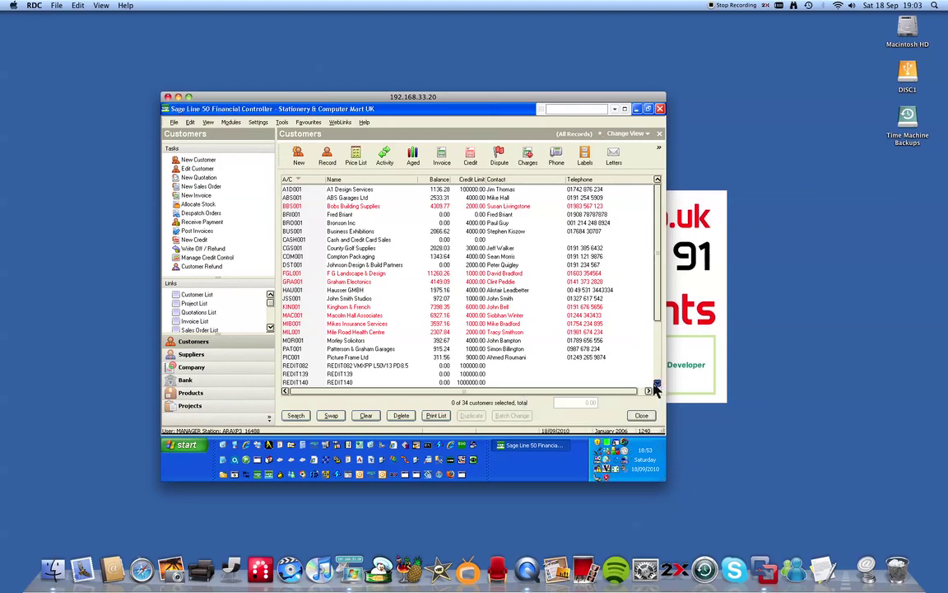
left_click(635, 109)
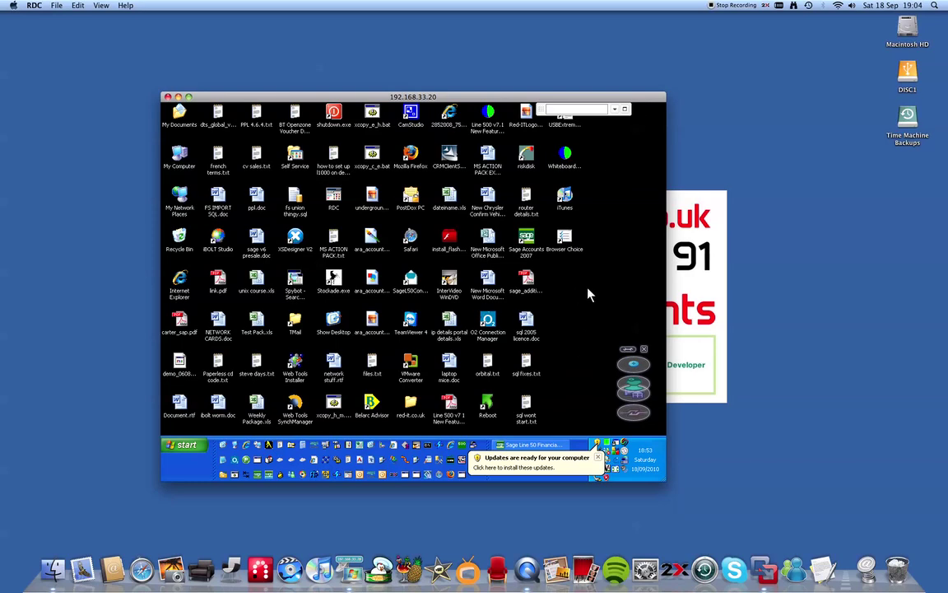
key("ctrl+Left")
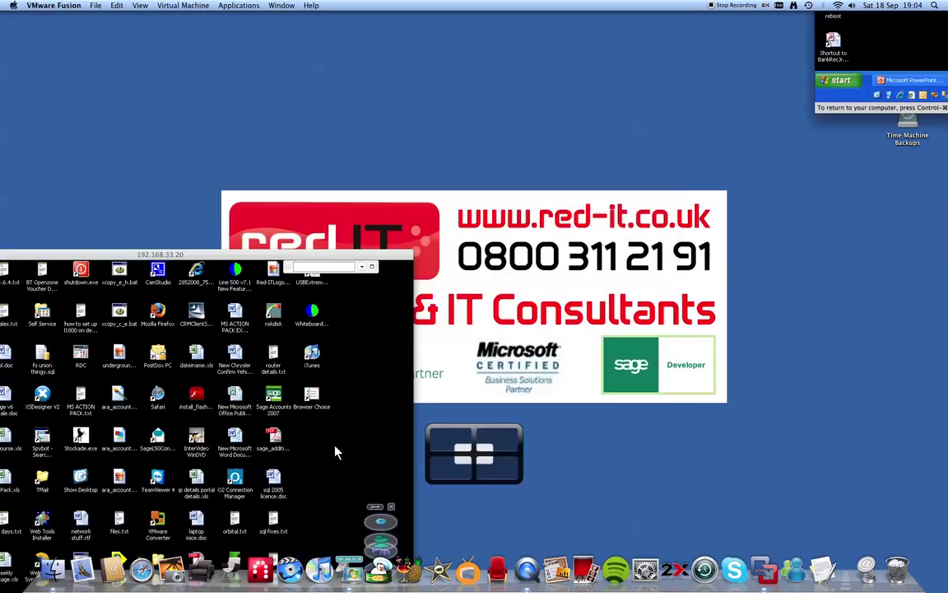
- Launch Sage Line 500 v6 from the 2X published applications list
key("ctrl+Left")
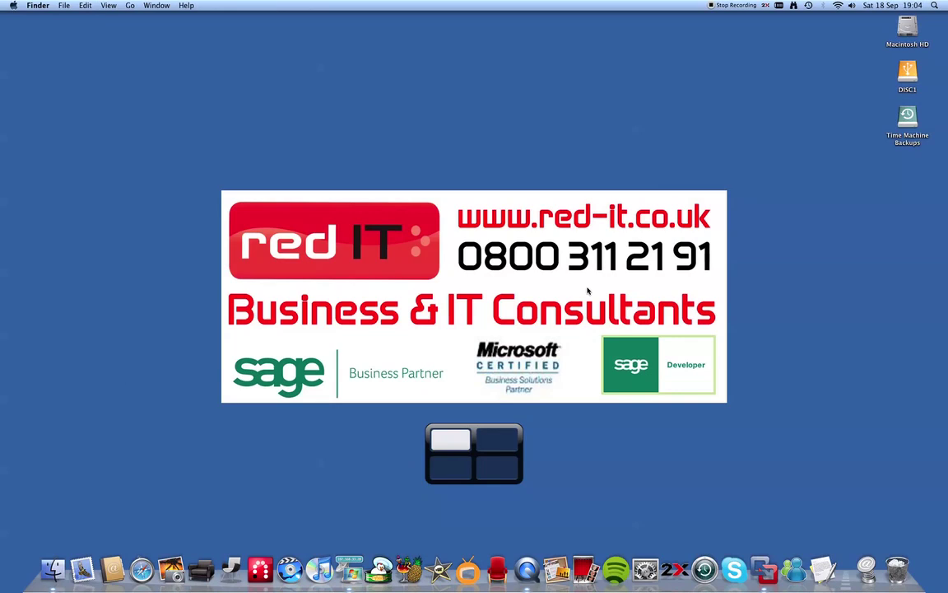
key("ctrl+Left")
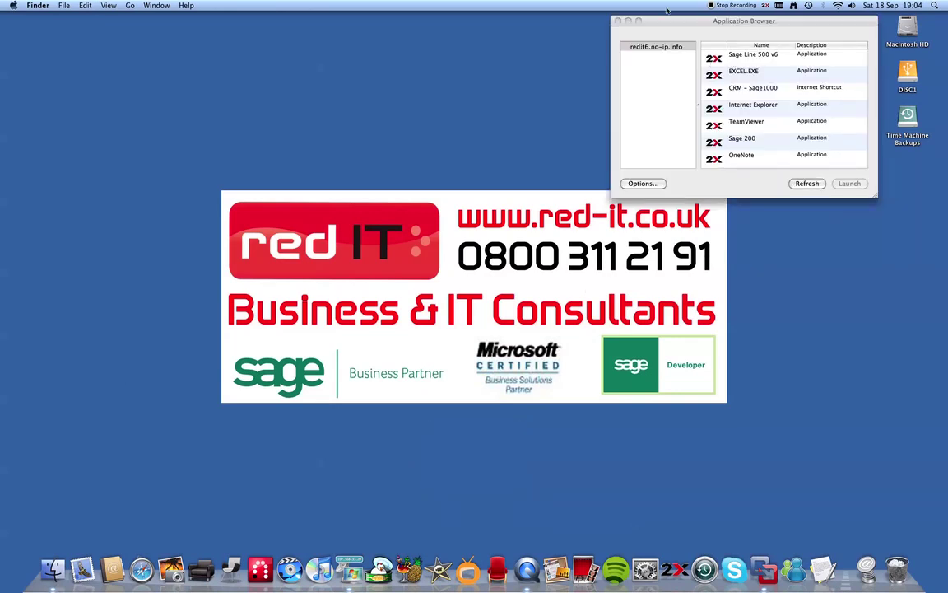
mouse_move(673, 20)
left_mouse_down()
mouse_move(674, 58)
mouse_move(676, 30)
left_mouse_up()
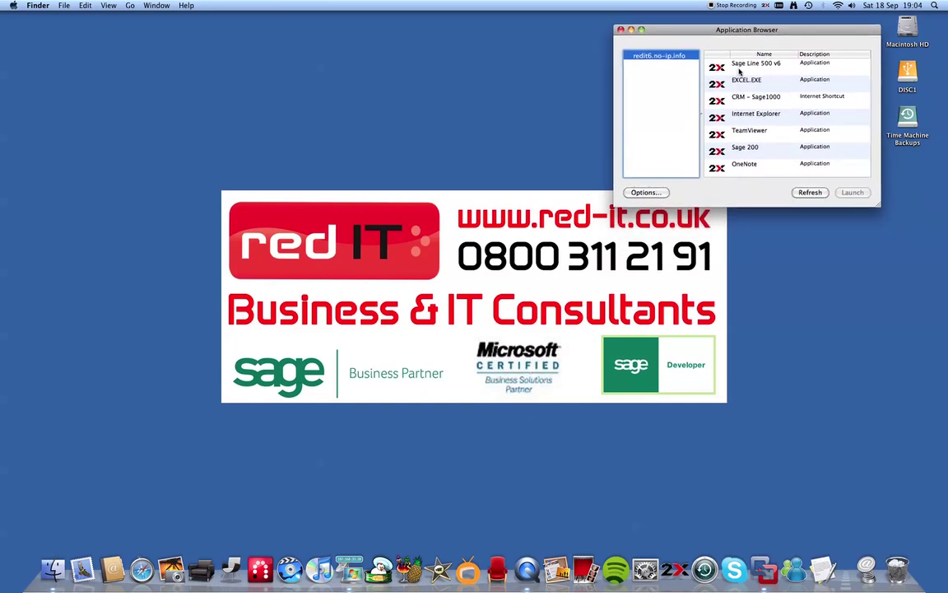
left_click(736, 70)
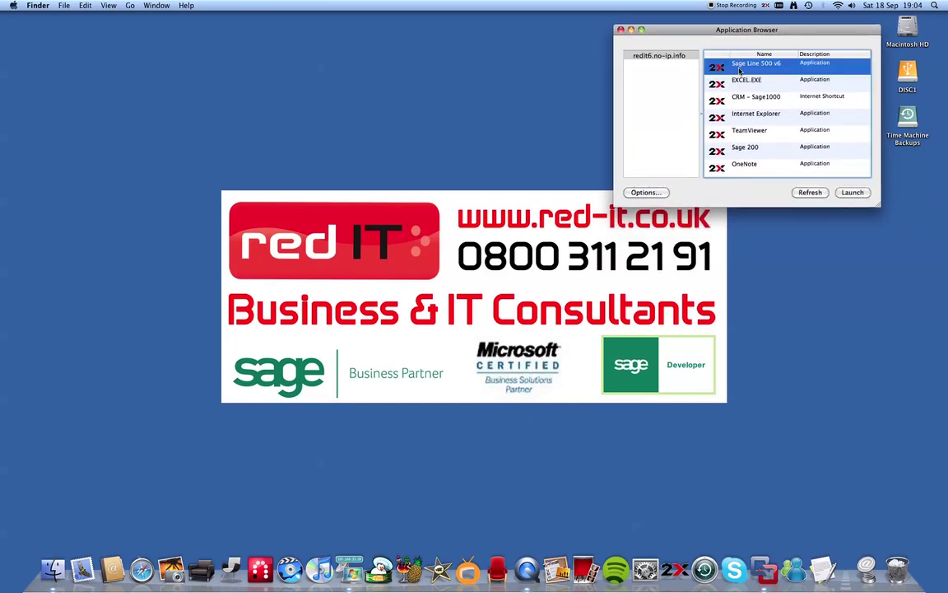
left_click(853, 193)
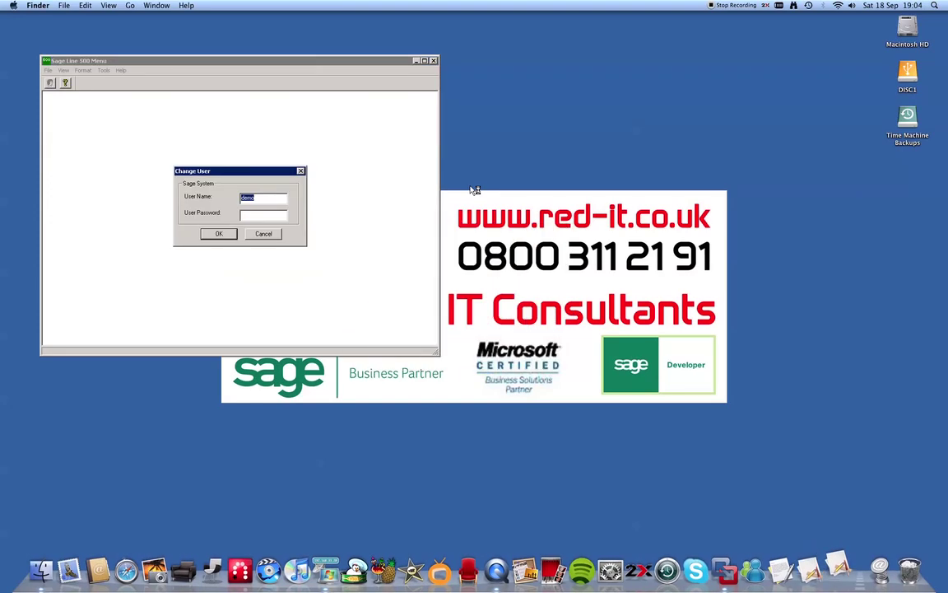
- Connect Sage Line 500 to the w2003r2 server and log in as the demo user
left_click(262, 234)
left_click(48, 70)
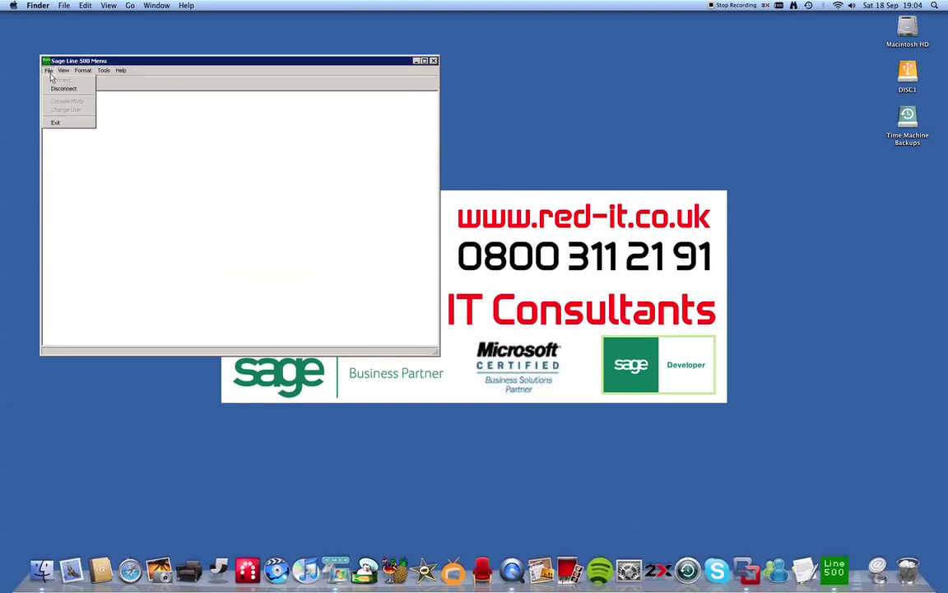
left_click(56, 88)
left_click(48, 70)
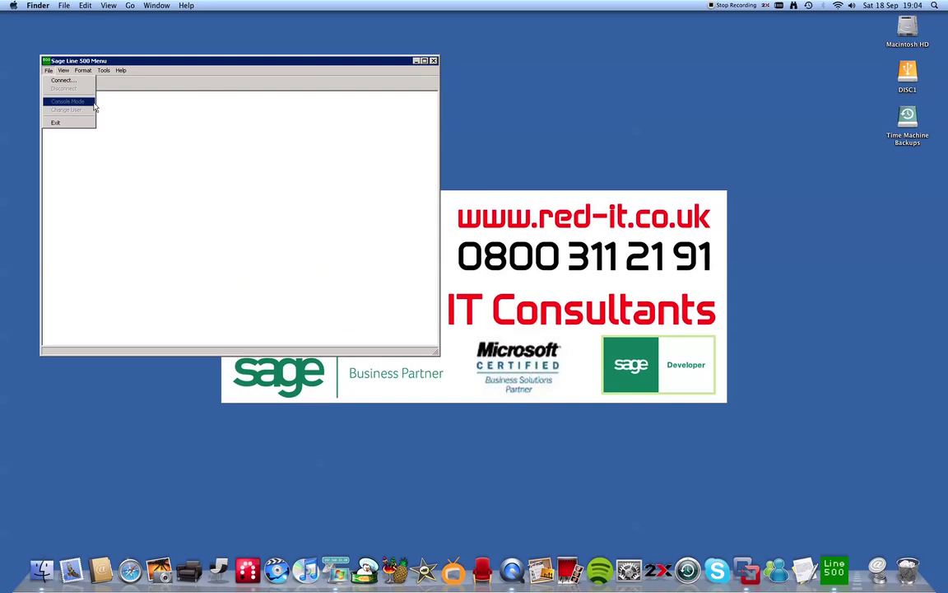
left_click(86, 87)
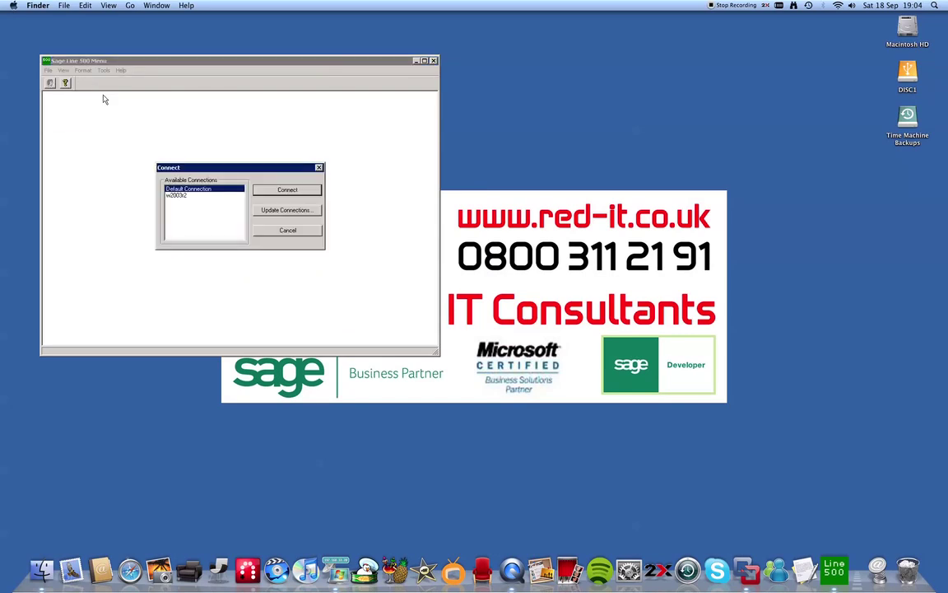
left_click(188, 196)
left_click(271, 190)
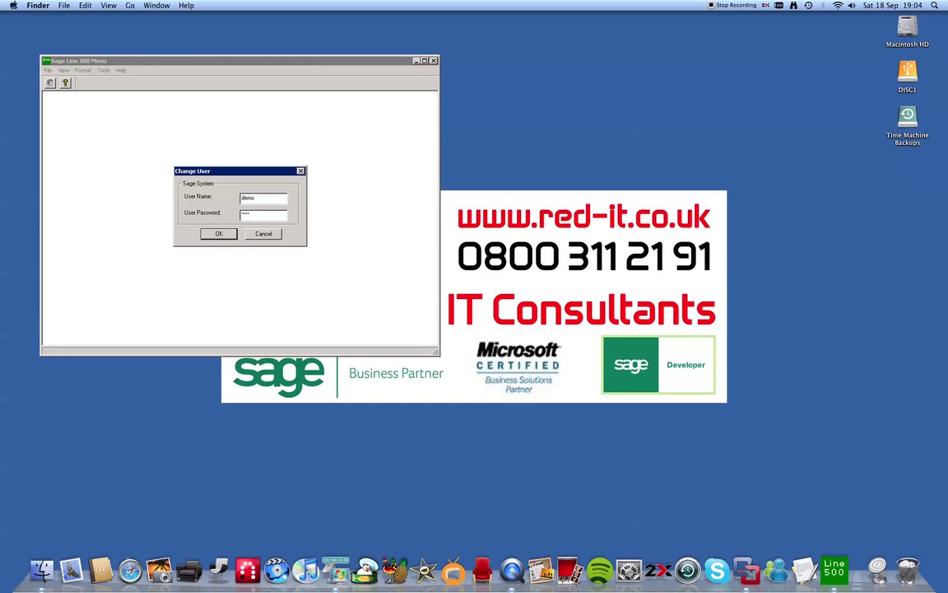
left_click(209, 234)
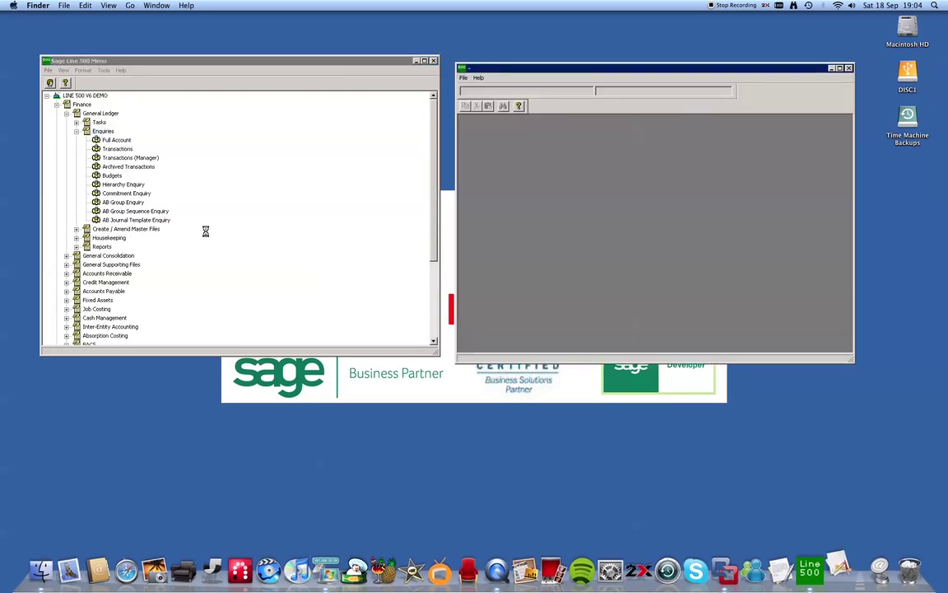
- Run Full Account Enquiry by Posting Code to list level-1 balances, then return to Remote Desktop
key("Return")
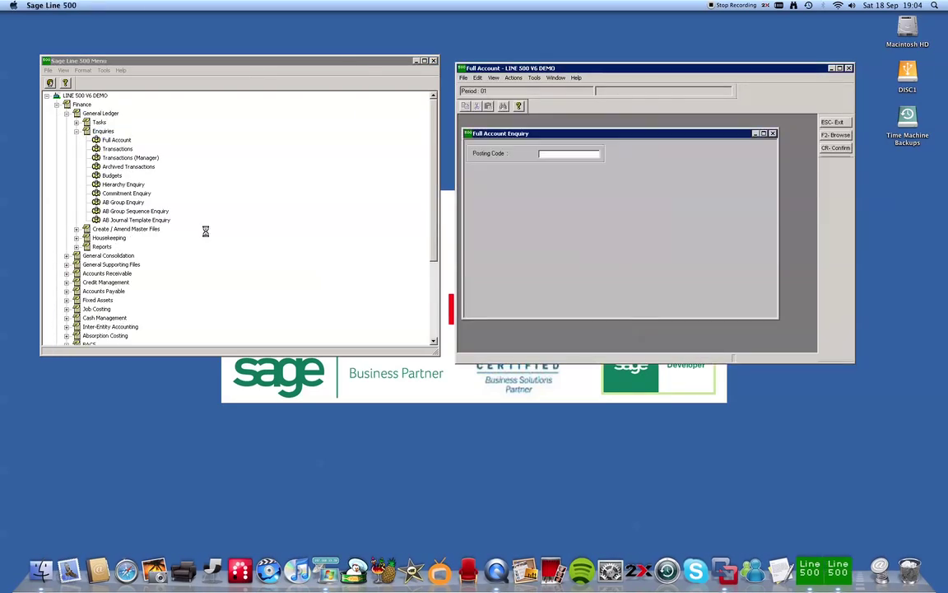
key("Return")
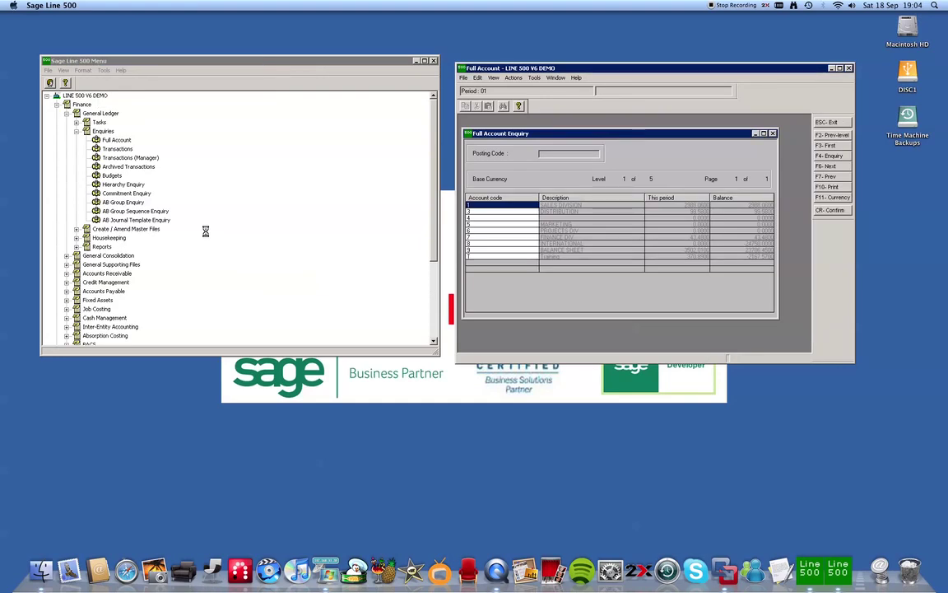
key("super+Tab")
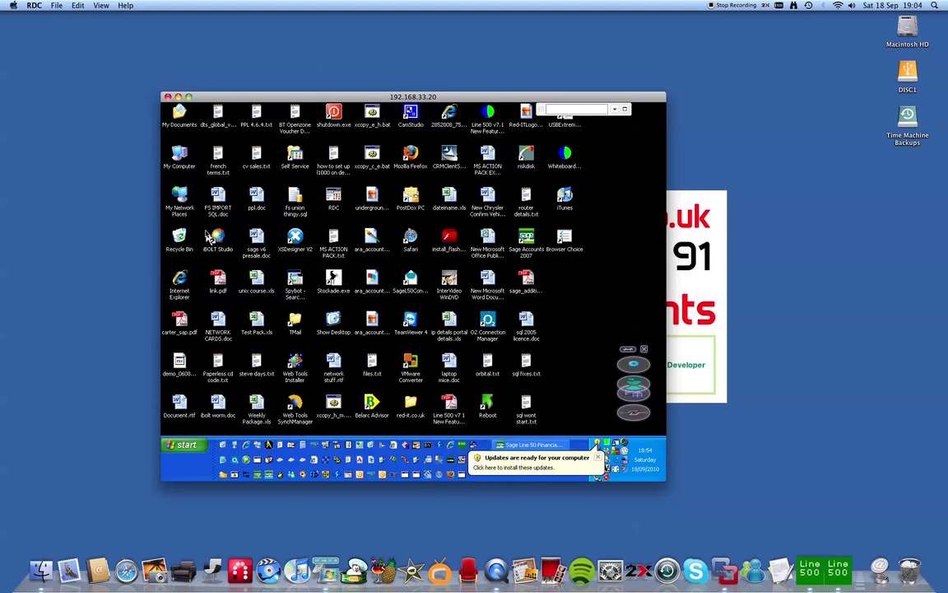
- Restore PowerPoint in the XP virtual machine and advance its slide show to the thank-you slide
key("super+Tab")
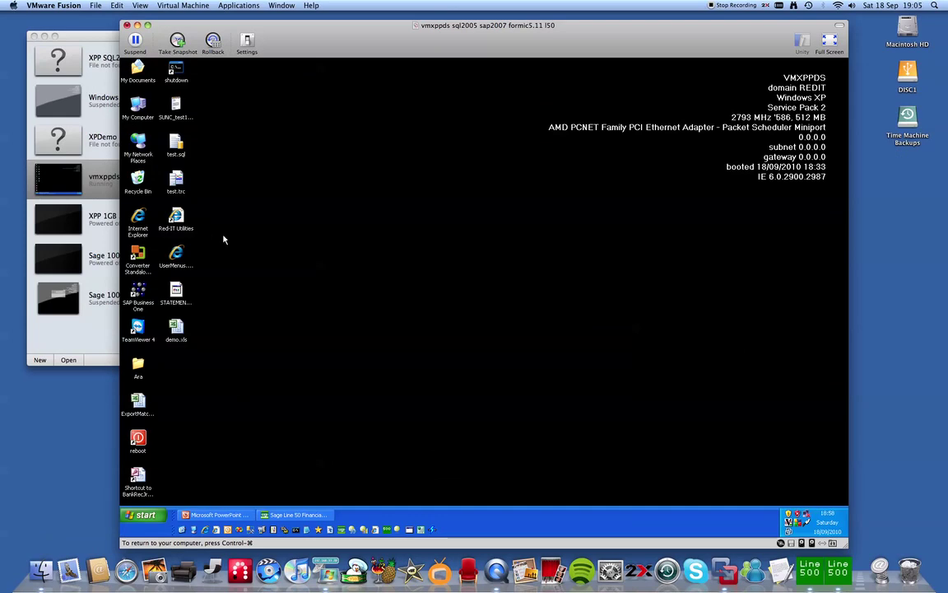
left_click(216, 515)
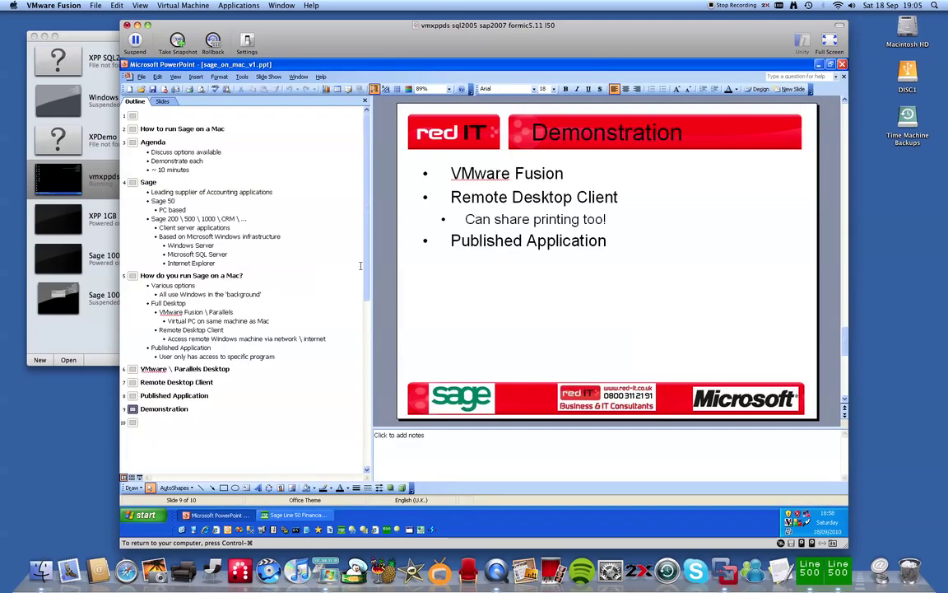
left_click(139, 476)
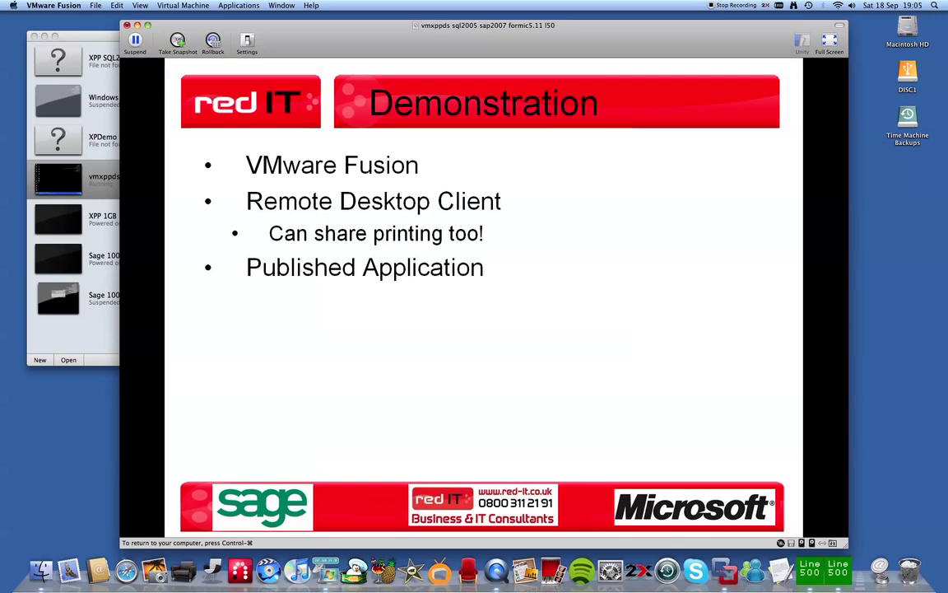
key("space")
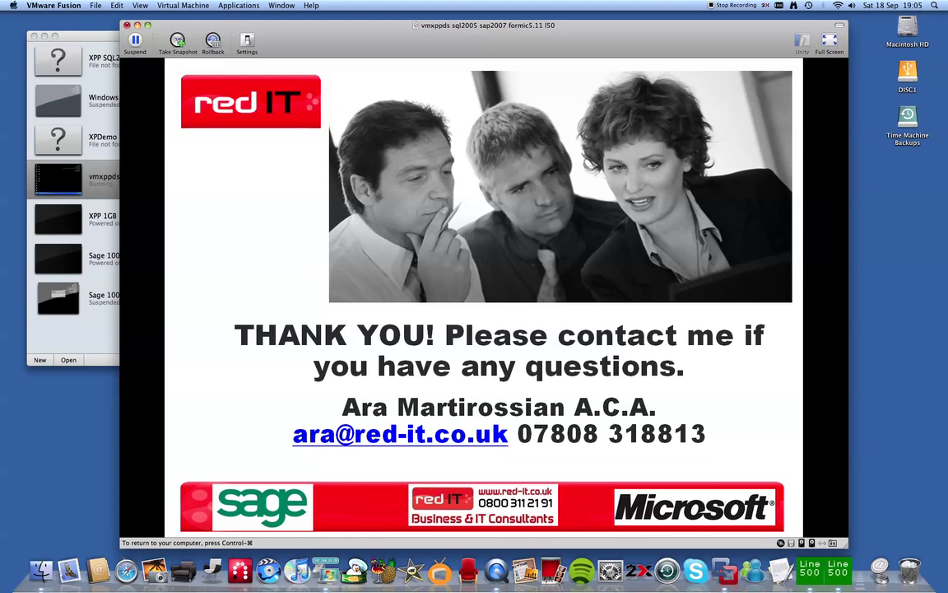